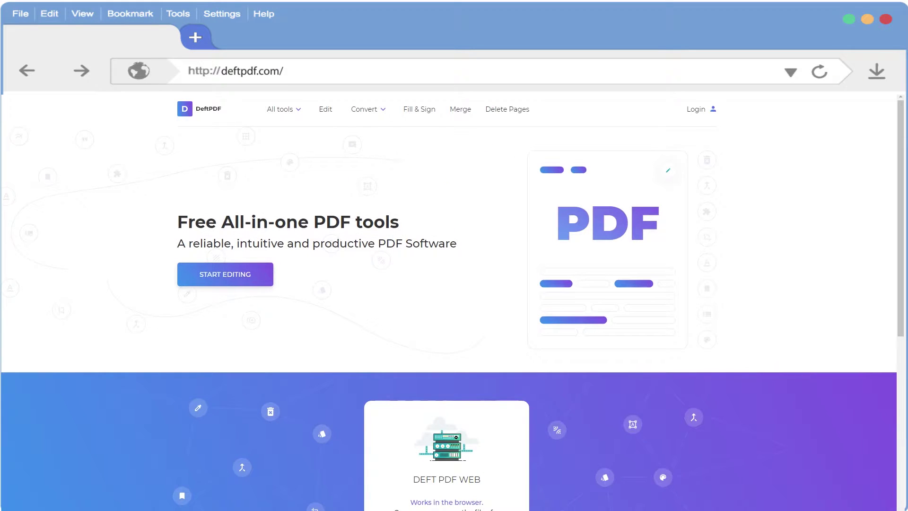
Step: Open the N-up tool from the Edit & Sign section of All tools
left_click(305, 114)
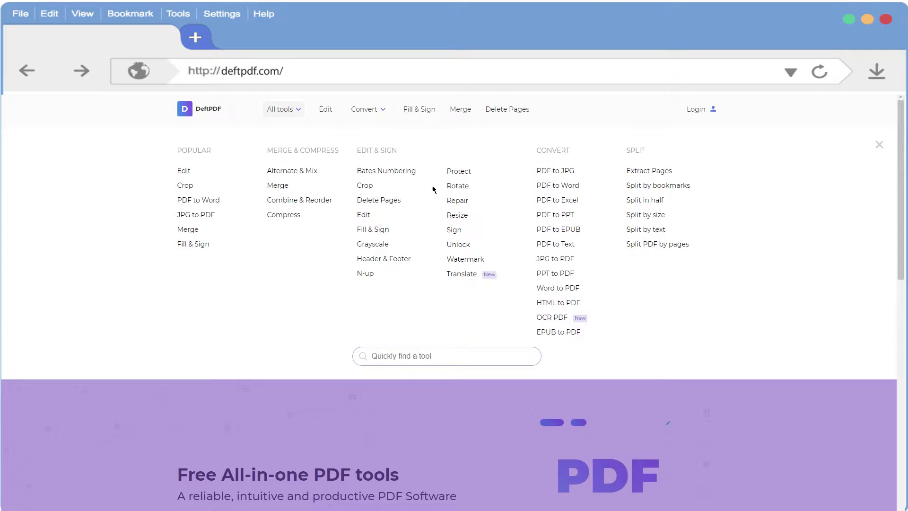
left_click(364, 275)
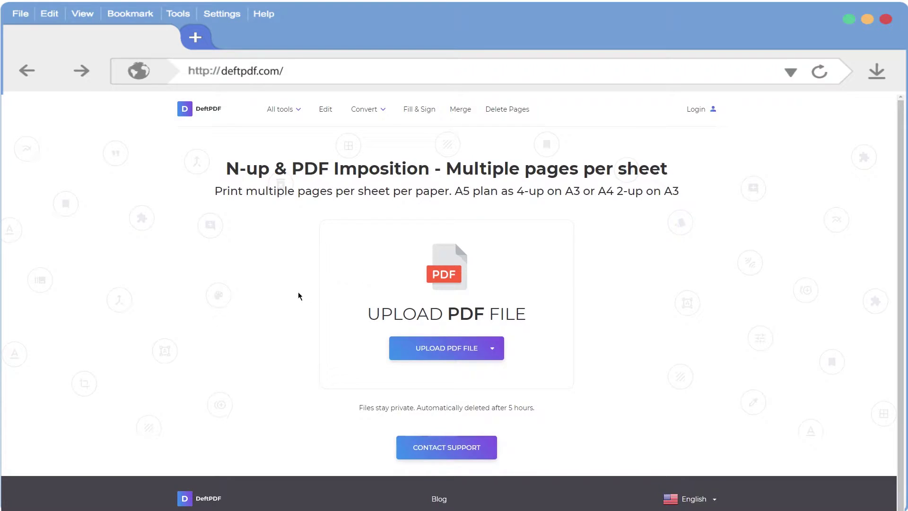
Step: Upload 'sample multiple pages.pdf' and choose the 4-up vertical page layout
left_click(422, 359)
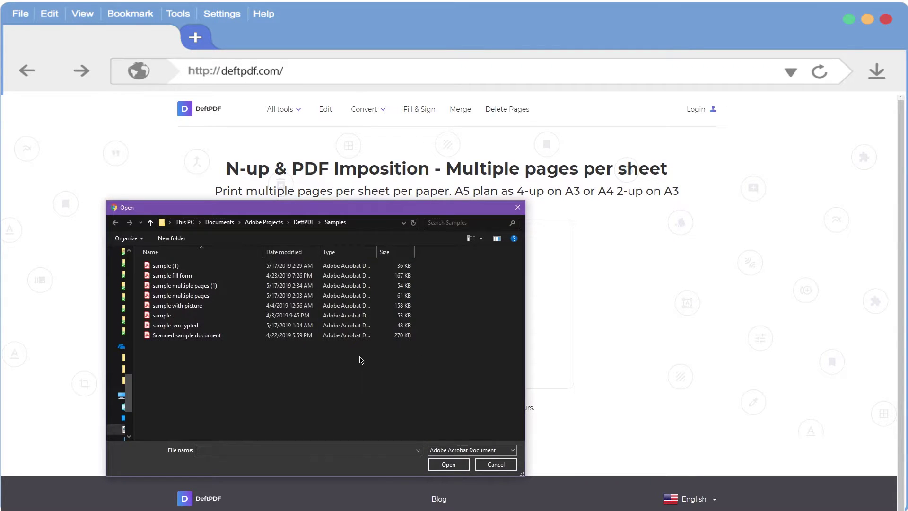
left_click(201, 297)
double_click(202, 300)
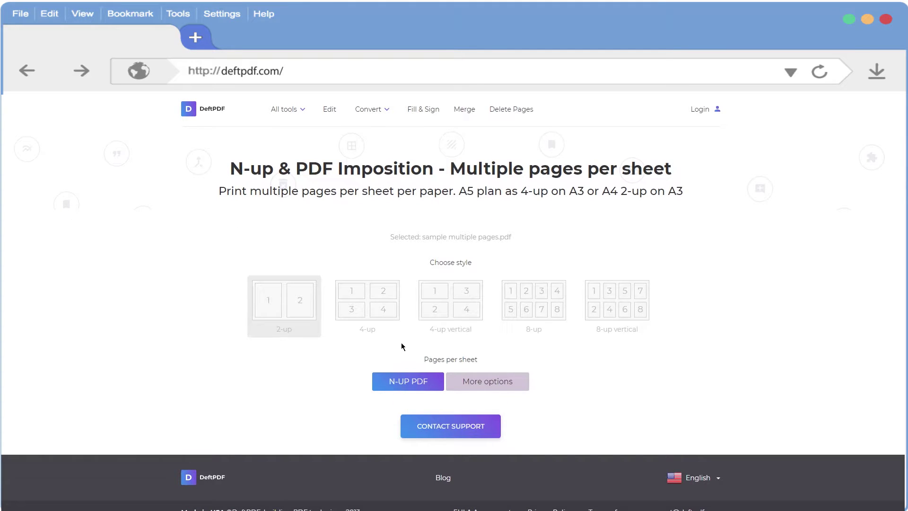
left_click(471, 307)
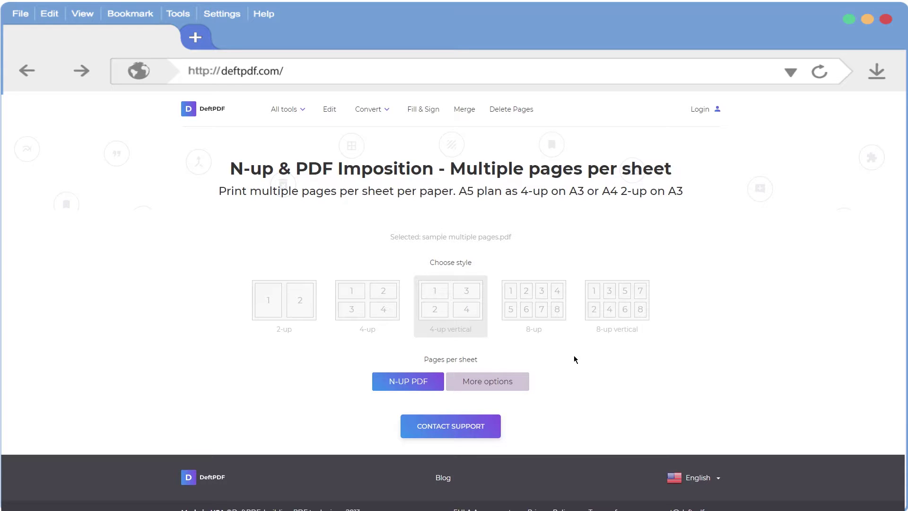
Step: Generate the 4-up vertical N-up PDF and save it as 'sample multiple pages (2)' in Samples
left_click(513, 381)
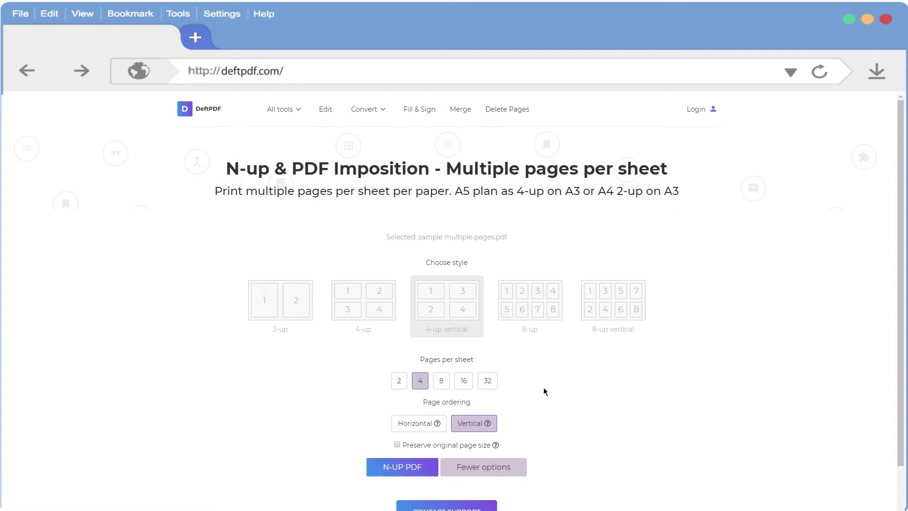
scroll(563, 390, "down", 2)
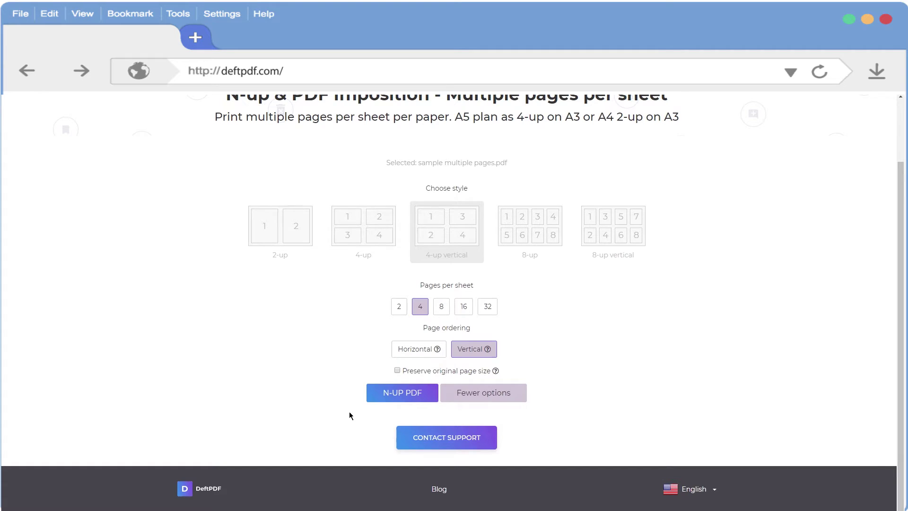
left_click(403, 398)
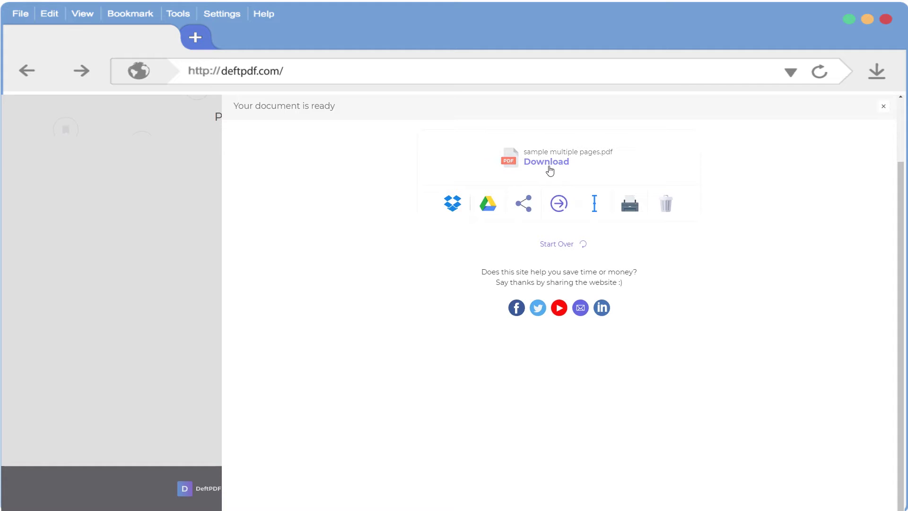
left_click(550, 164)
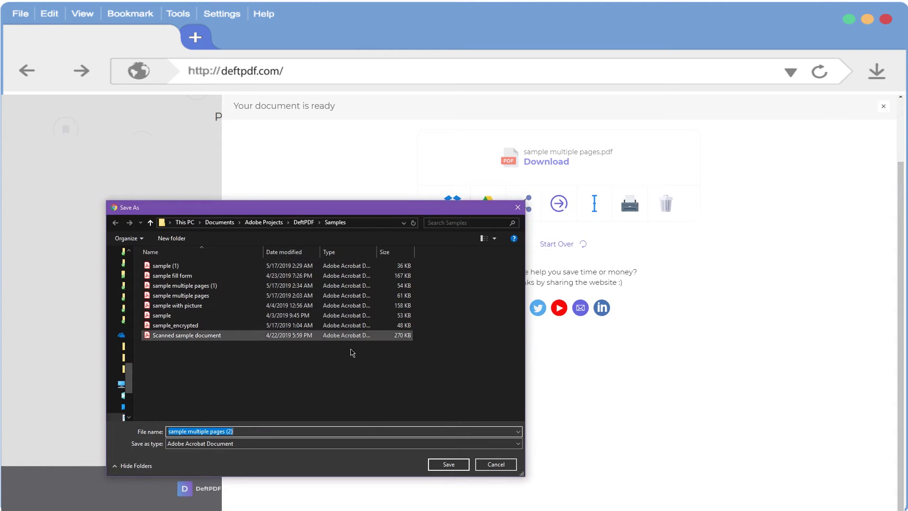
left_click(448, 465)
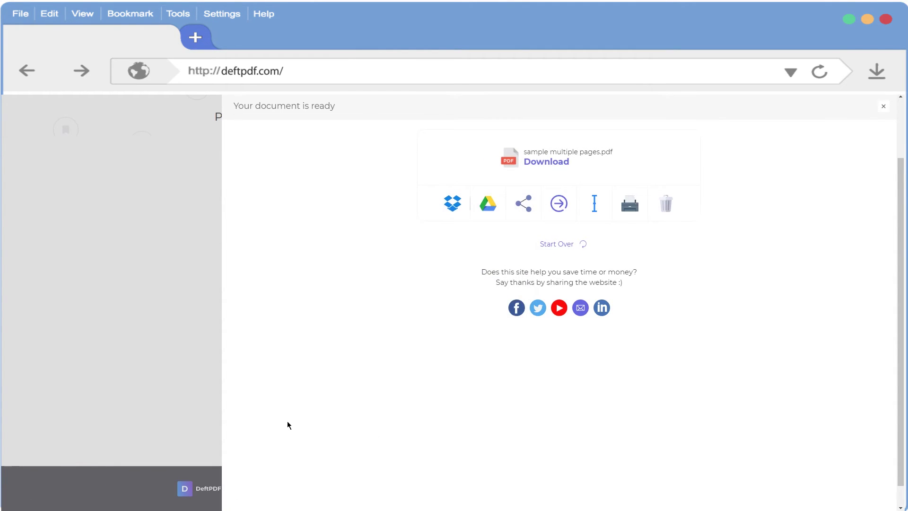